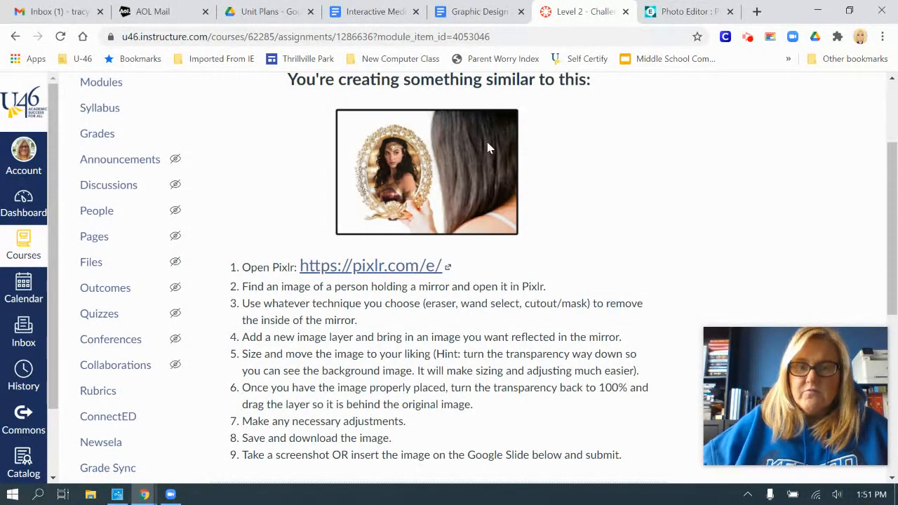
Search Google Images for "person holding a mirror", browse the pictures for a suitable mirror photo, and close the search
click(757, 12)
text(per)
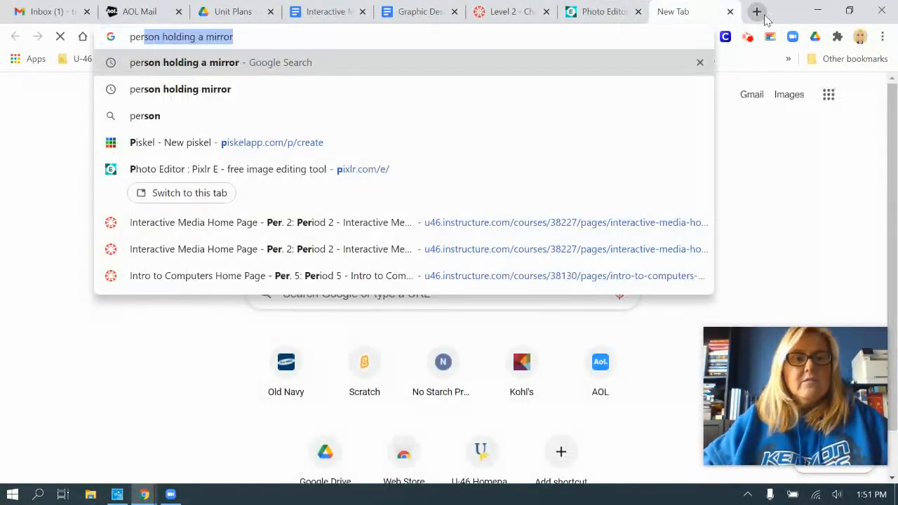
key(Return)
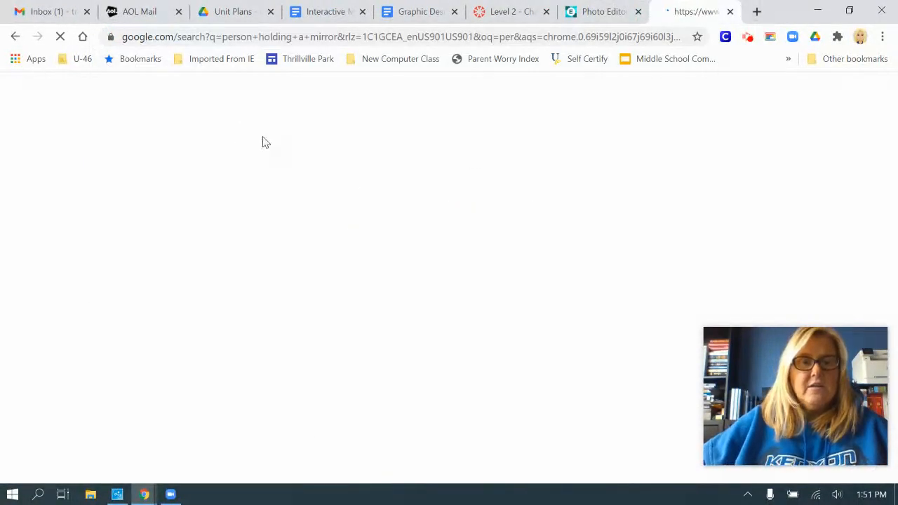
click(206, 152)
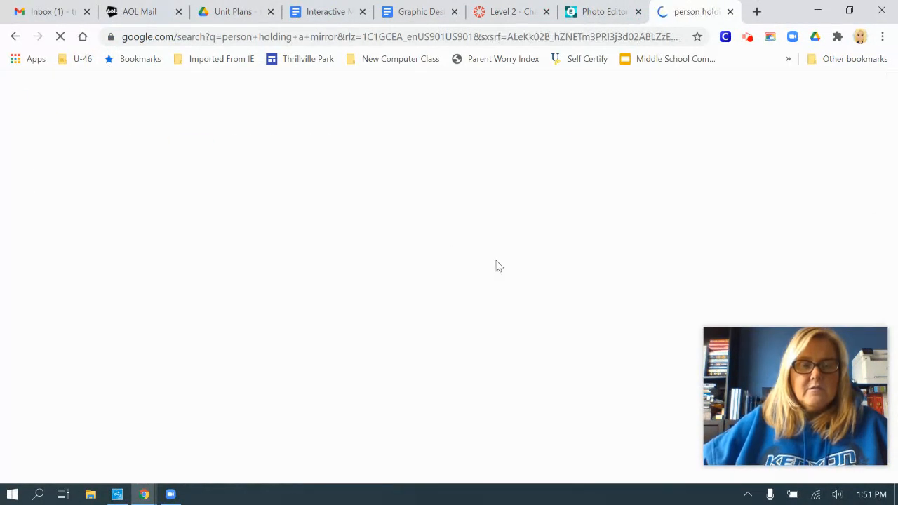
scroll(608, 345, down, 3)
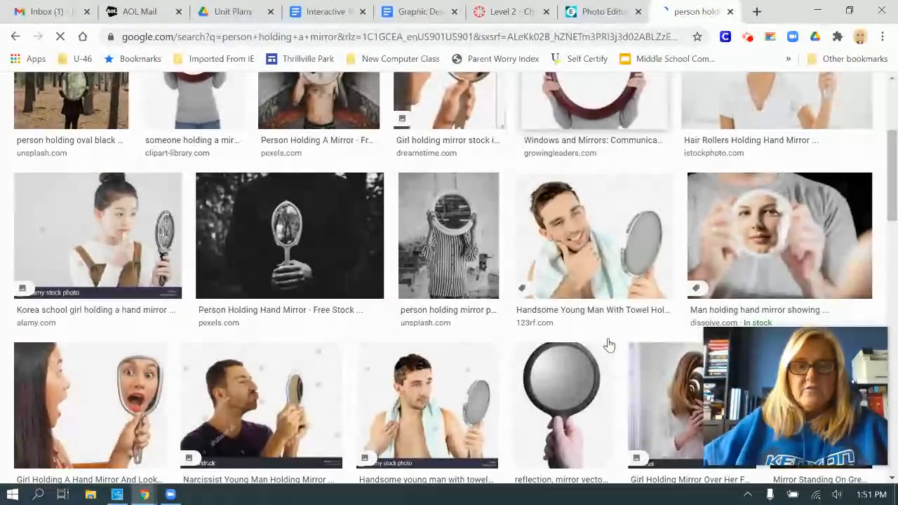
scroll(609, 345, down, 9)
scroll(609, 345, up, 5)
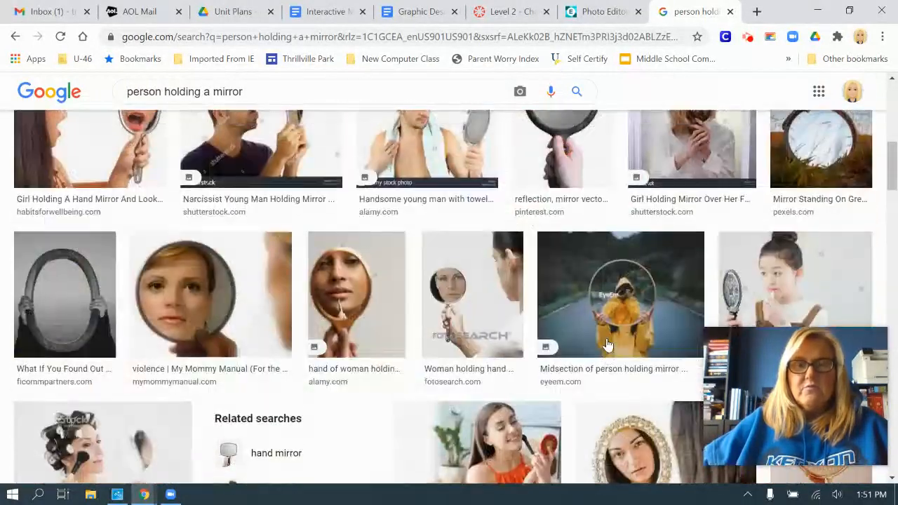
scroll(609, 345, up, 3)
click(729, 11)
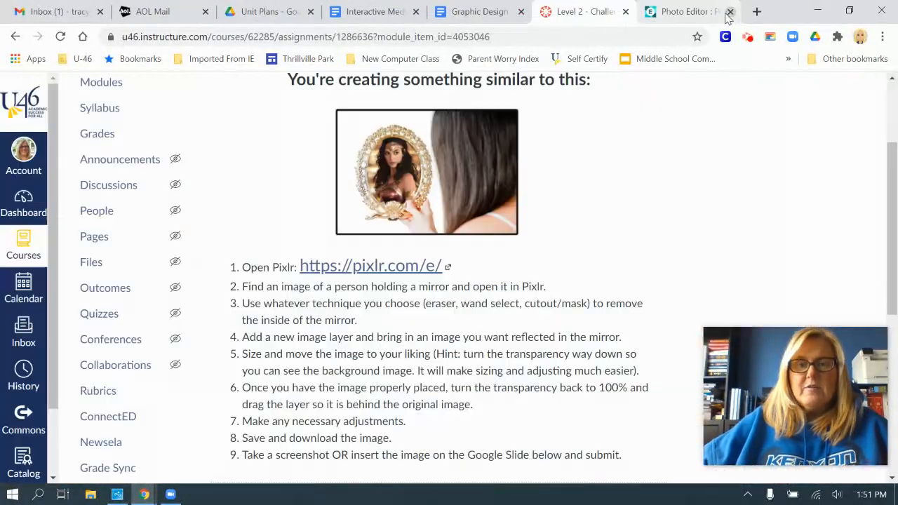
Switch to Pixlr E and create a new 1920 x 1080 px canvas without a background
click(675, 12)
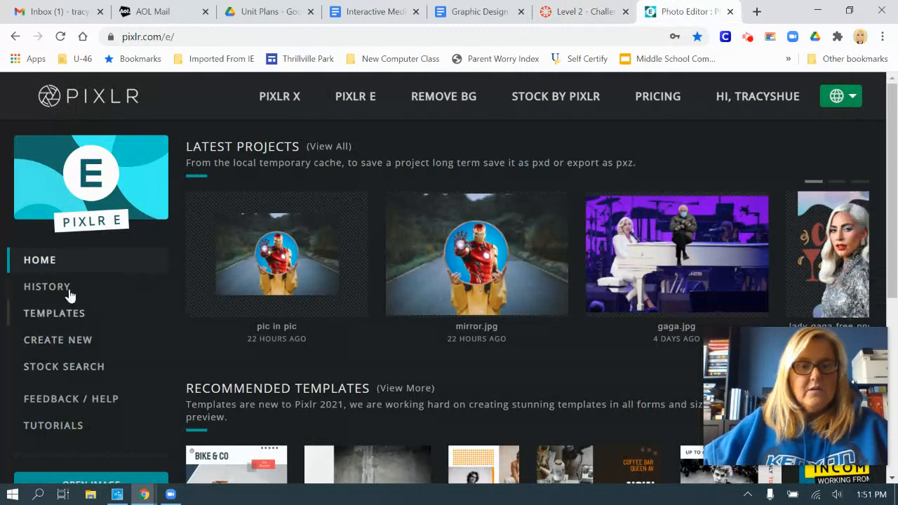
click(75, 340)
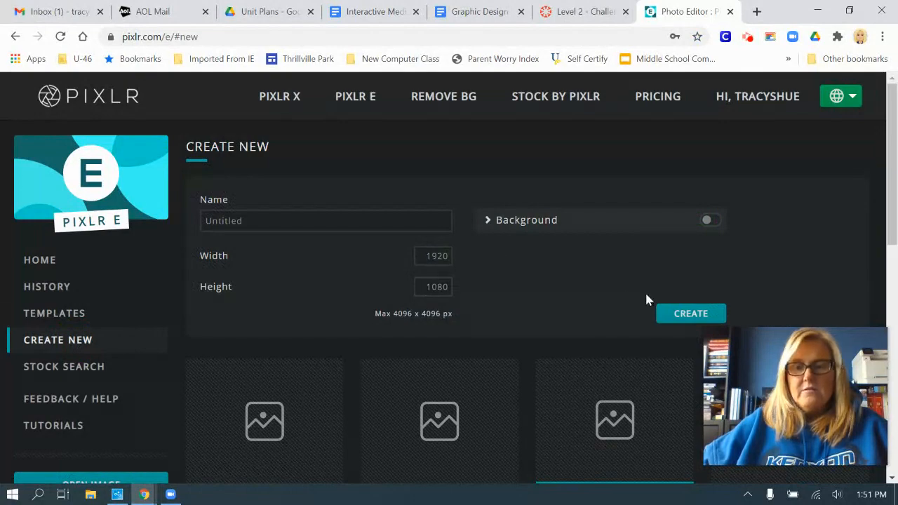
scroll(617, 399, down, 1)
click(686, 243)
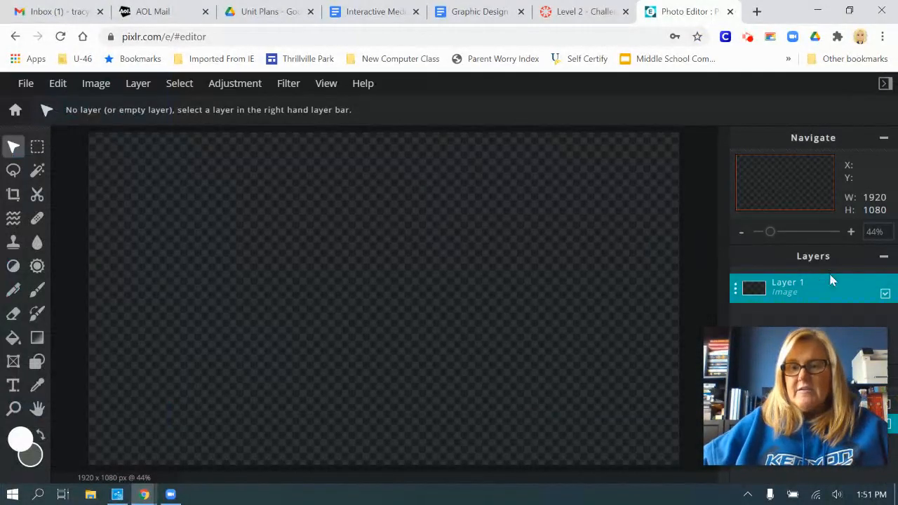
Add the photo mirror 2.jpg from the Downloads folder as a new image layer
drag(815, 355, 630, 429)
click(809, 357)
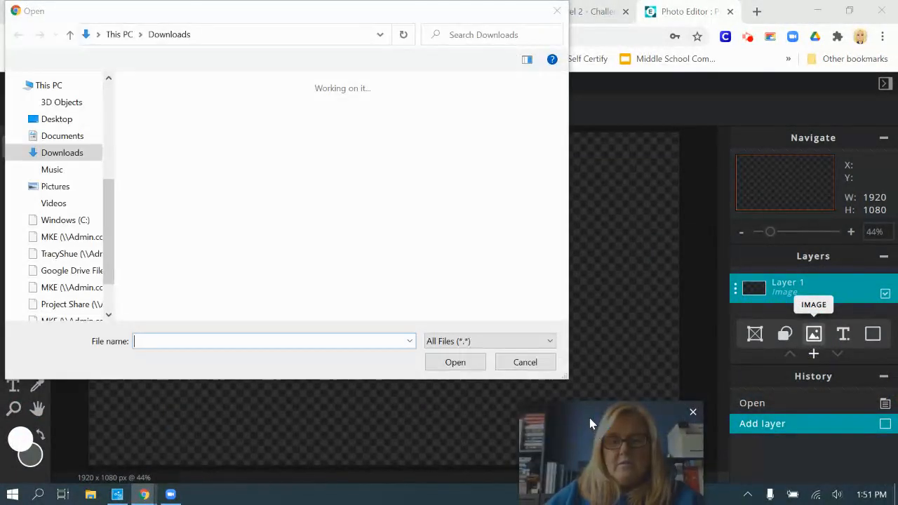
drag(591, 422, 762, 361)
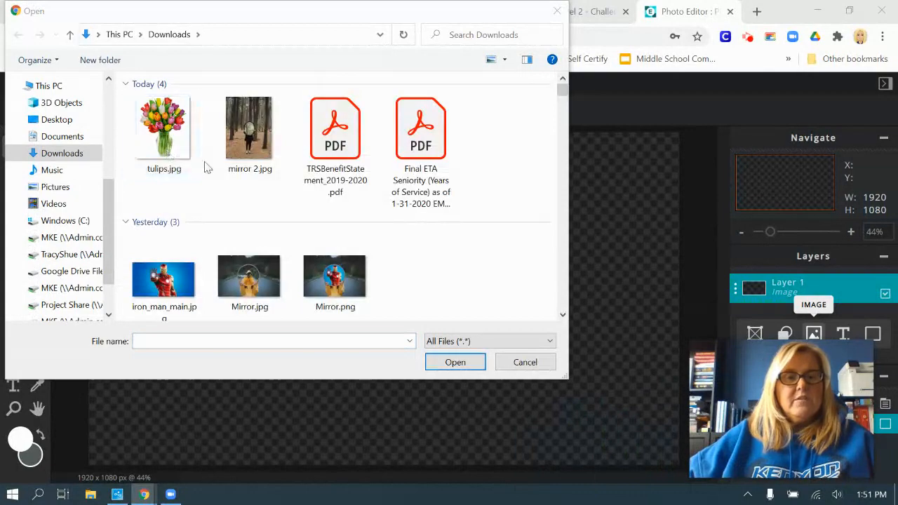
click(250, 137)
click(455, 362)
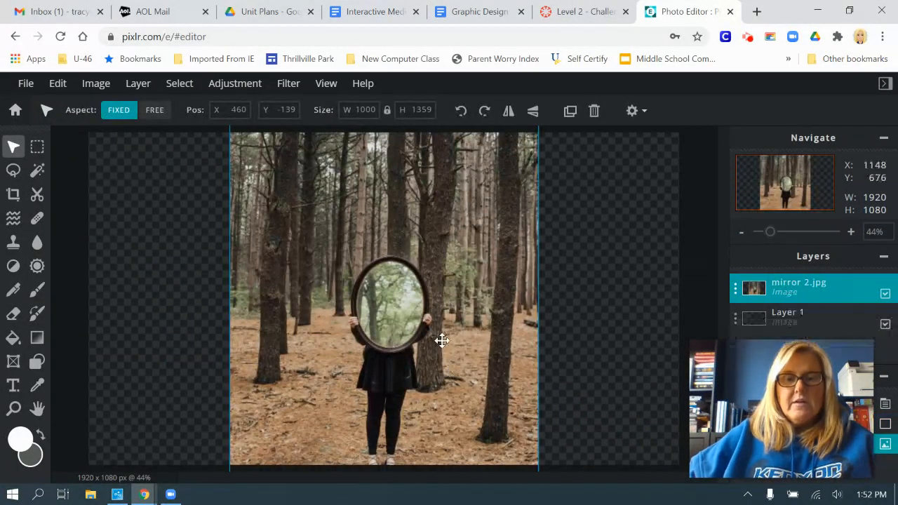
Select the areas of the reflection inside the oval mirror one after another with the magic wand and delete each one
scroll(442, 340, up, 5)
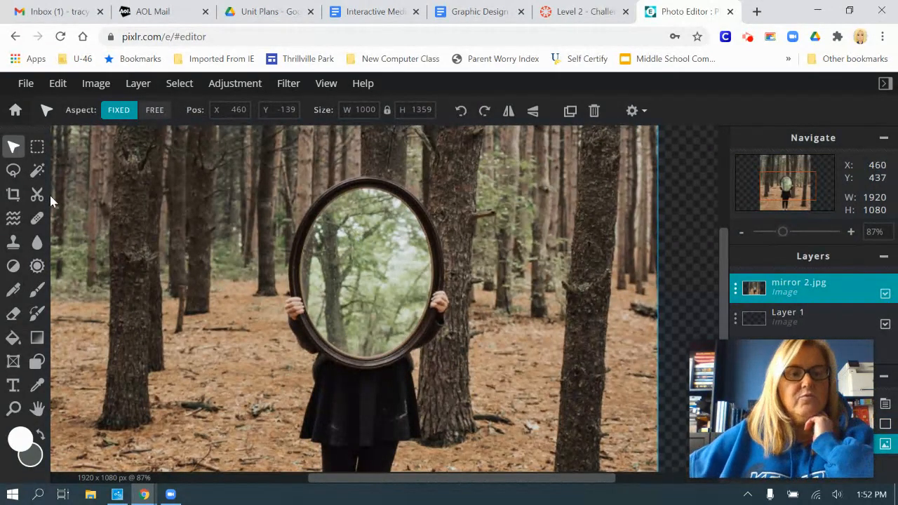
click(38, 169)
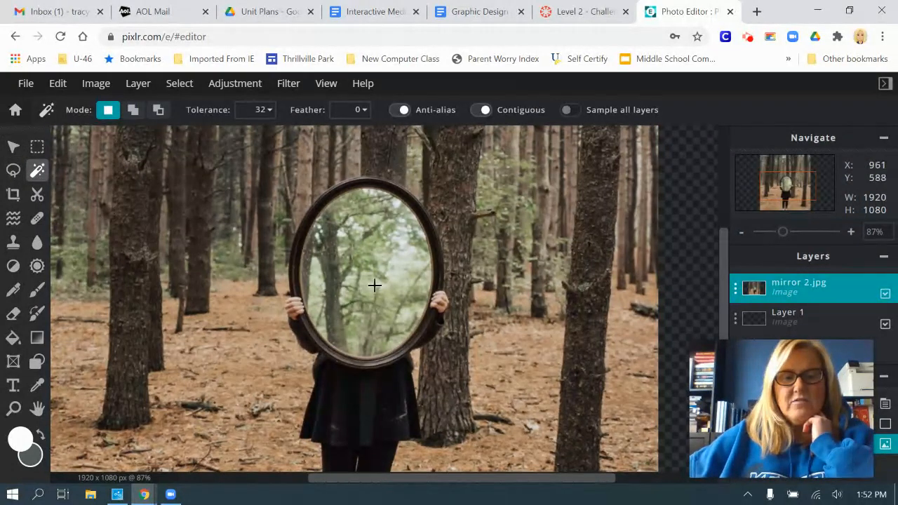
click(390, 261)
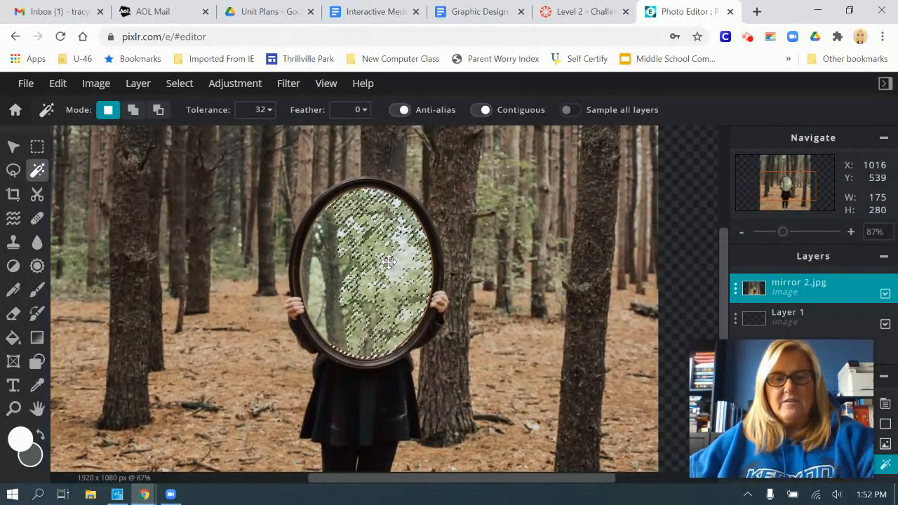
key(Delete)
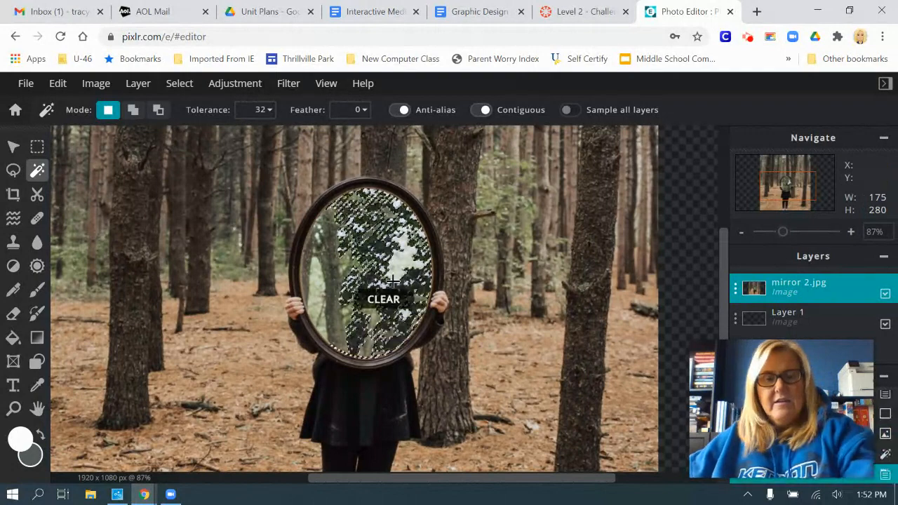
click(358, 286)
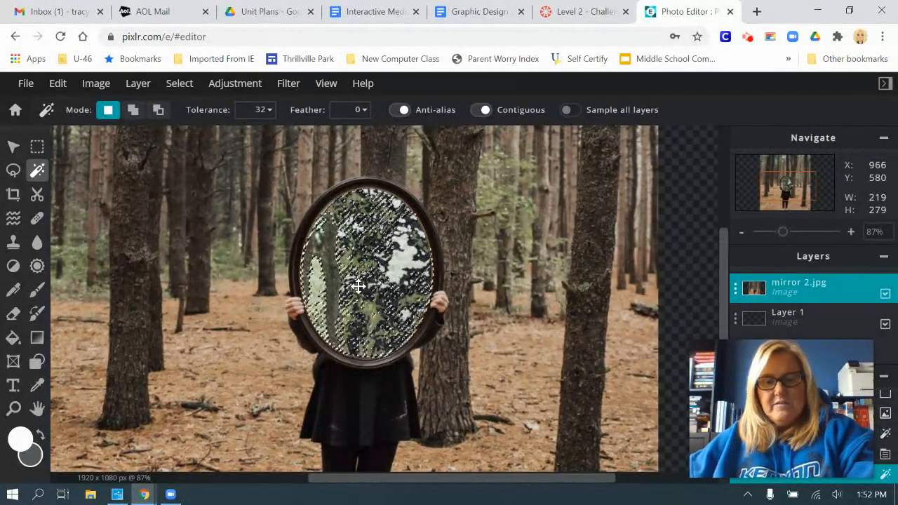
key(Delete)
click(349, 284)
key(Delete)
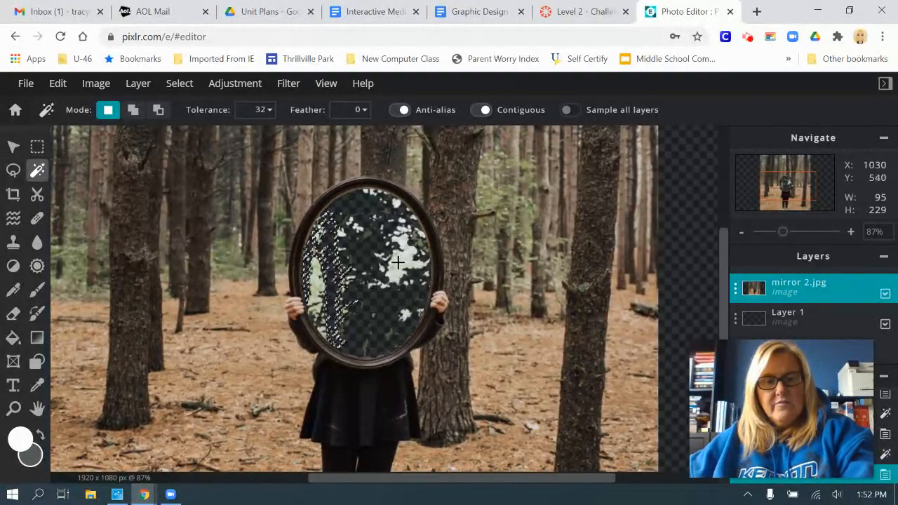
click(392, 284)
key(Delete)
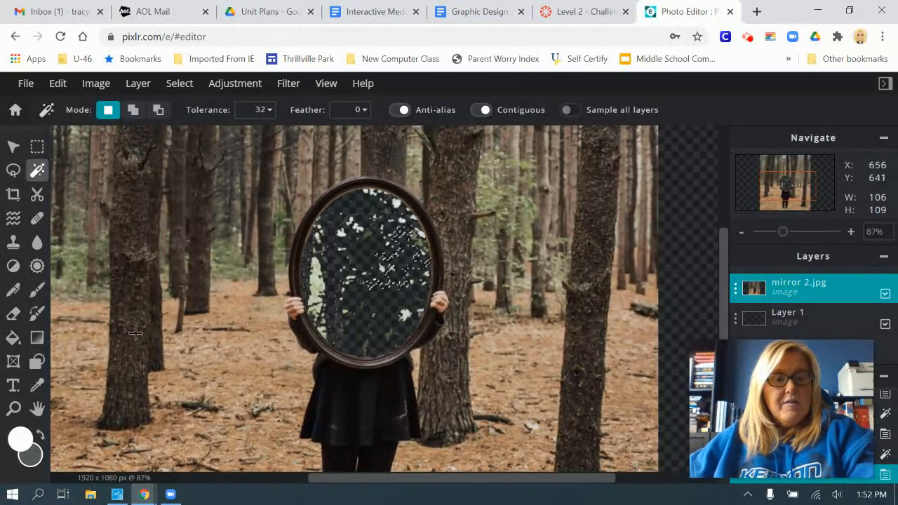
Erase leftover reflection specks around the mirror's centre with the Eraser at brush size 40 and 100% opacity
click(14, 316)
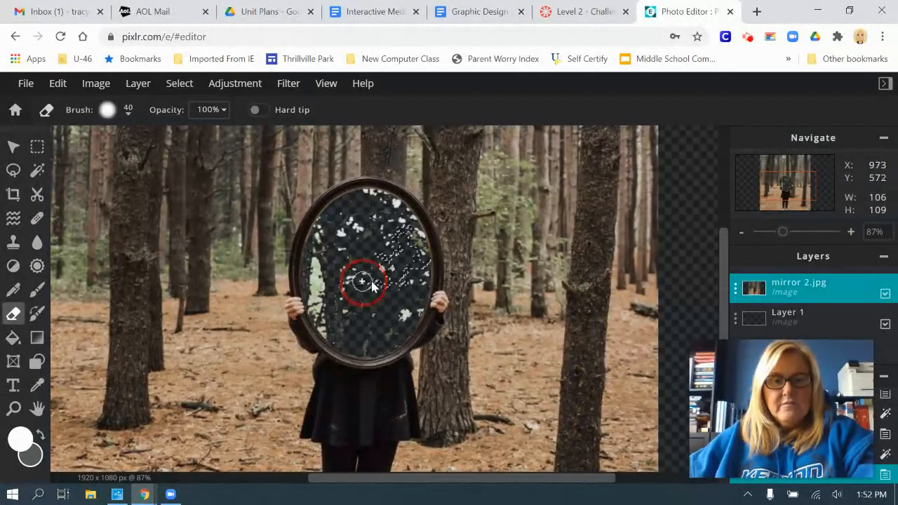
drag(361, 280, 383, 343)
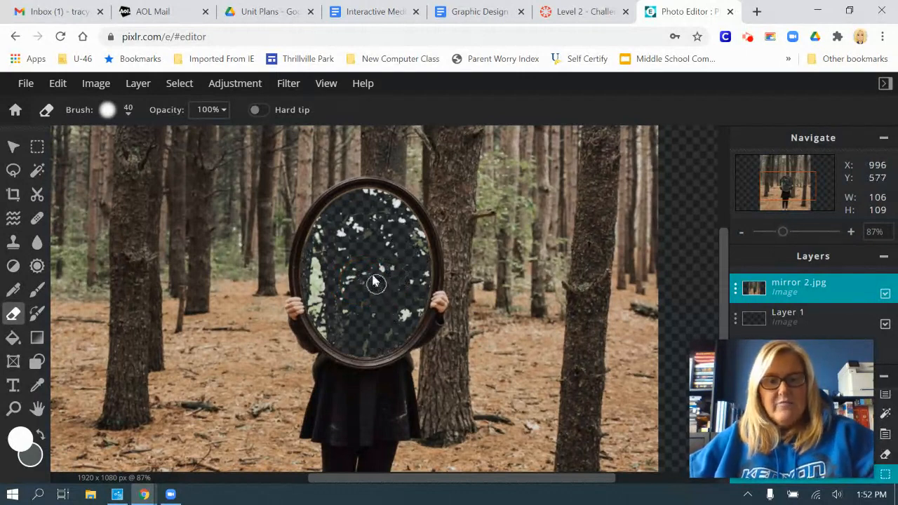
drag(389, 263, 368, 281)
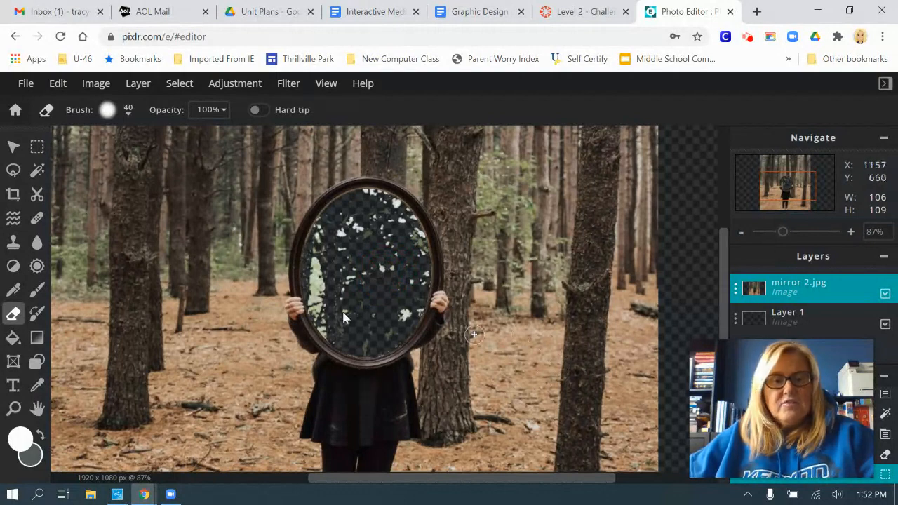
Brush over reflection remnants in the middle of the mirror with the Cutout tool's draw mask in remove-from-mask mode
click(39, 197)
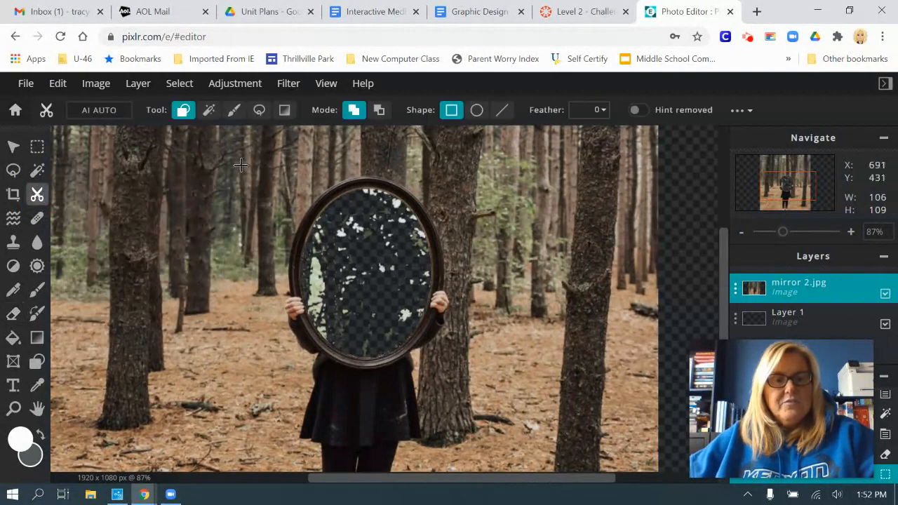
click(232, 111)
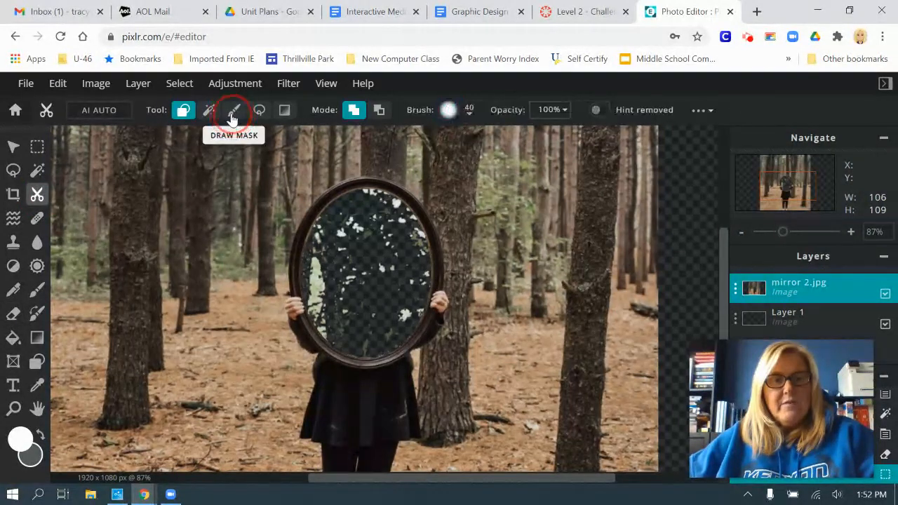
scroll(352, 284, up, 3)
mouse_move(356, 257)
mouse_down()
mouse_move(421, 256)
mouse_move(403, 253)
mouse_up()
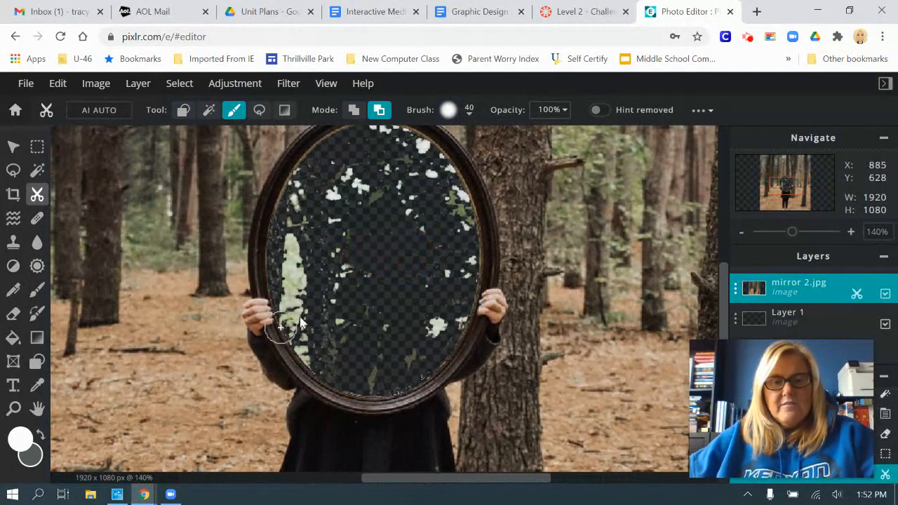
mouse_move(379, 168)
mouse_down()
mouse_move(418, 245)
mouse_move(408, 186)
mouse_move(403, 230)
mouse_up()
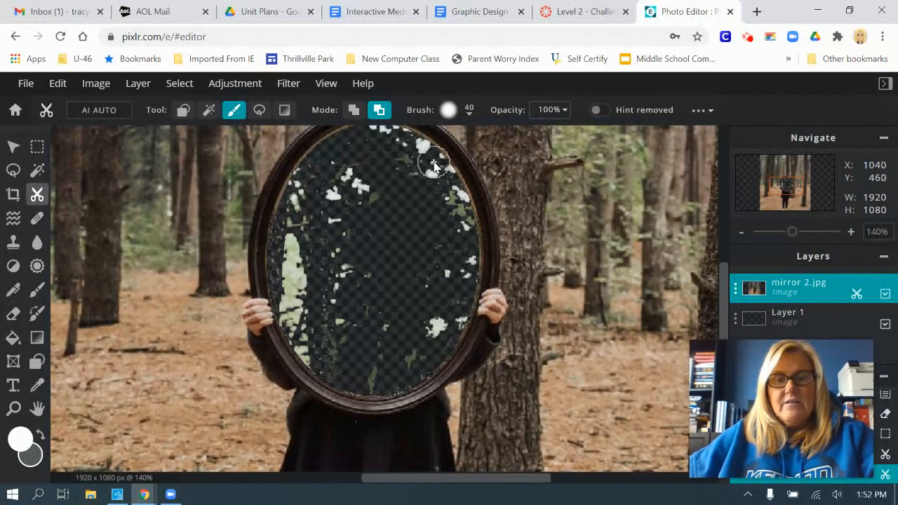
Mask out part of the mirror frame's upper-right edge, and paint it back using the add-to-mask mode
drag(443, 160, 493, 221)
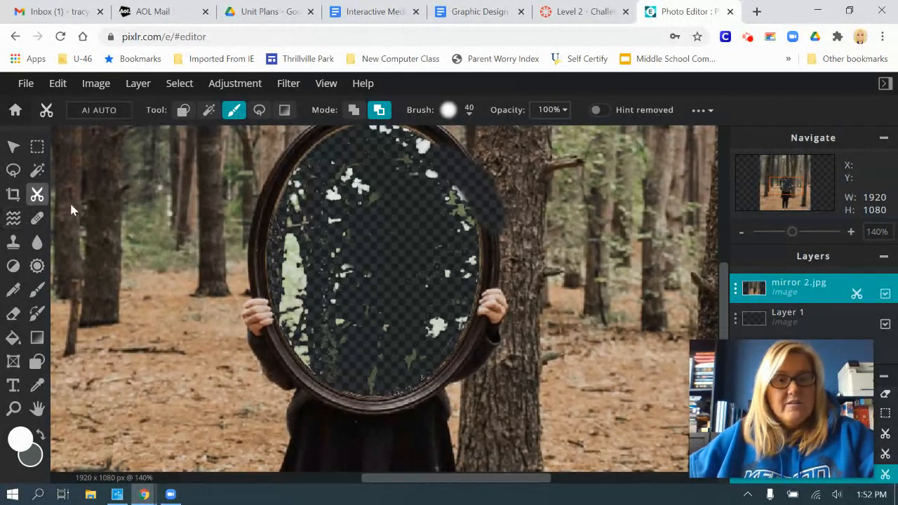
click(355, 113)
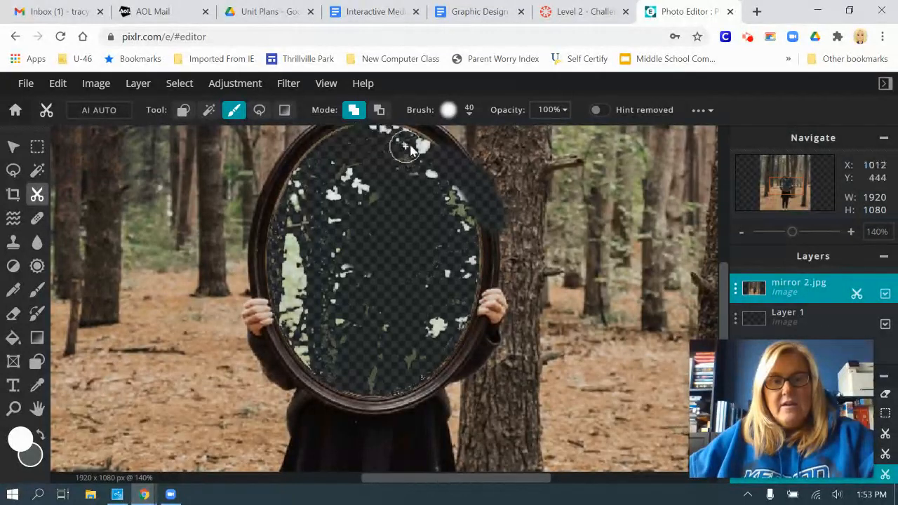
mouse_move(430, 142)
mouse_down()
mouse_move(483, 207)
mouse_move(500, 256)
mouse_up()
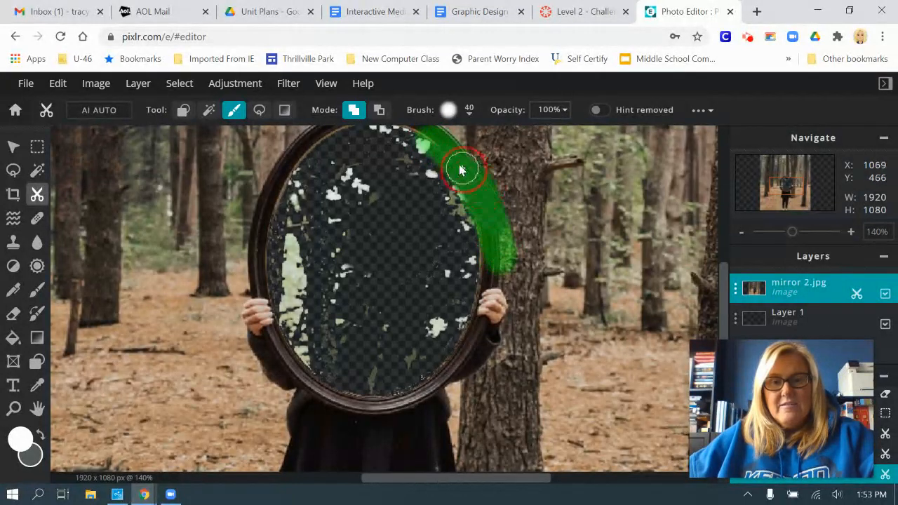
drag(499, 210, 503, 218)
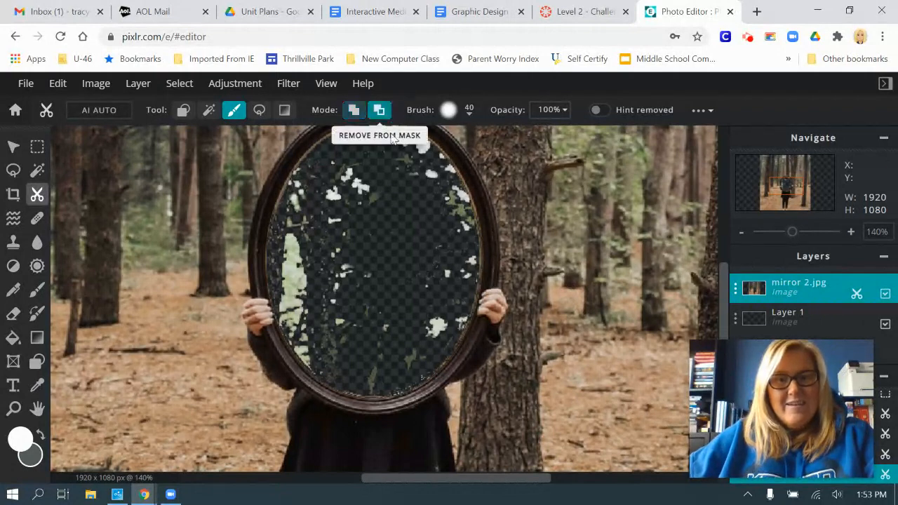
Switch the mask brush back to removing and clear all remaining reflection bits inside the mirror up to its frame
scroll(386, 217, up, 2)
scroll(357, 248, down, 2)
mouse_move(366, 212)
mouse_down()
mouse_move(369, 167)
mouse_move(327, 194)
mouse_move(341, 295)
mouse_move(354, 313)
mouse_up()
mouse_move(371, 242)
mouse_down()
mouse_move(353, 332)
mouse_move(411, 325)
mouse_move(422, 277)
mouse_move(397, 209)
mouse_move(345, 180)
mouse_move(311, 184)
mouse_move(297, 200)
mouse_move(282, 265)
mouse_move(324, 343)
mouse_move(346, 347)
mouse_up()
drag(318, 238, 321, 302)
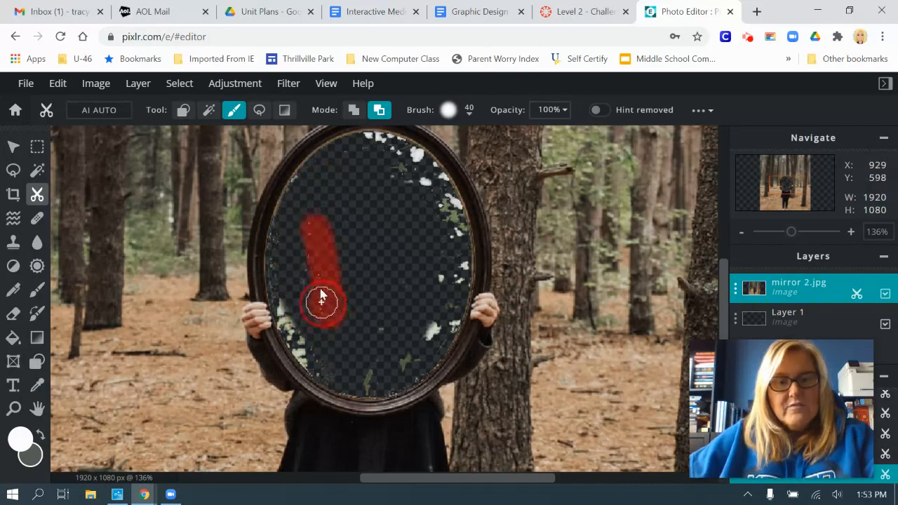
mouse_move(315, 259)
mouse_down()
mouse_move(312, 298)
mouse_move(334, 340)
mouse_move(398, 333)
mouse_move(389, 330)
mouse_move(367, 380)
mouse_move(420, 358)
mouse_move(454, 294)
mouse_up()
mouse_move(371, 325)
mouse_down()
mouse_move(449, 323)
mouse_move(456, 266)
mouse_move(432, 250)
mouse_move(432, 274)
mouse_move(382, 279)
mouse_move(423, 274)
mouse_move(435, 246)
mouse_up()
mouse_move(350, 158)
mouse_down()
mouse_move(403, 149)
mouse_move(421, 163)
mouse_move(454, 218)
mouse_move(455, 254)
mouse_up()
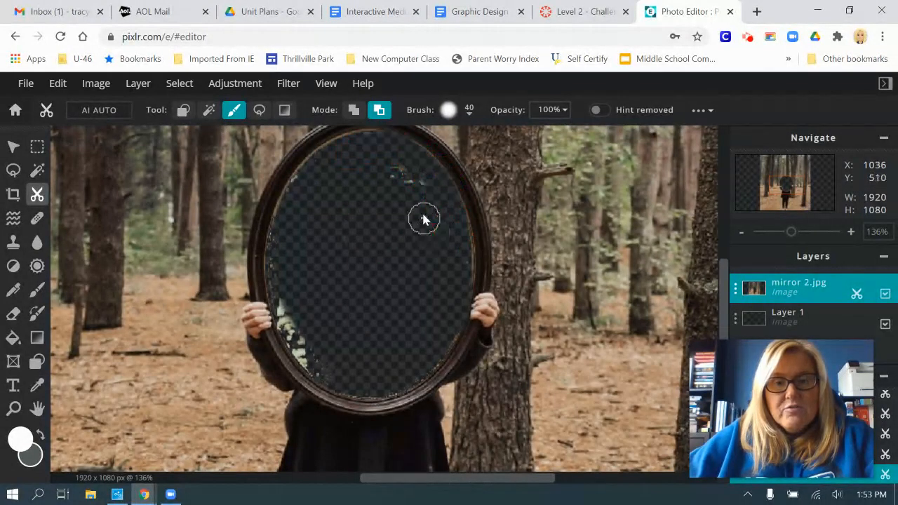
mouse_move(427, 208)
mouse_down()
mouse_move(401, 177)
mouse_move(366, 170)
mouse_move(354, 277)
mouse_up()
mouse_move(316, 179)
mouse_down()
mouse_move(292, 217)
mouse_move(282, 306)
mouse_move(302, 349)
mouse_move(326, 371)
mouse_up()
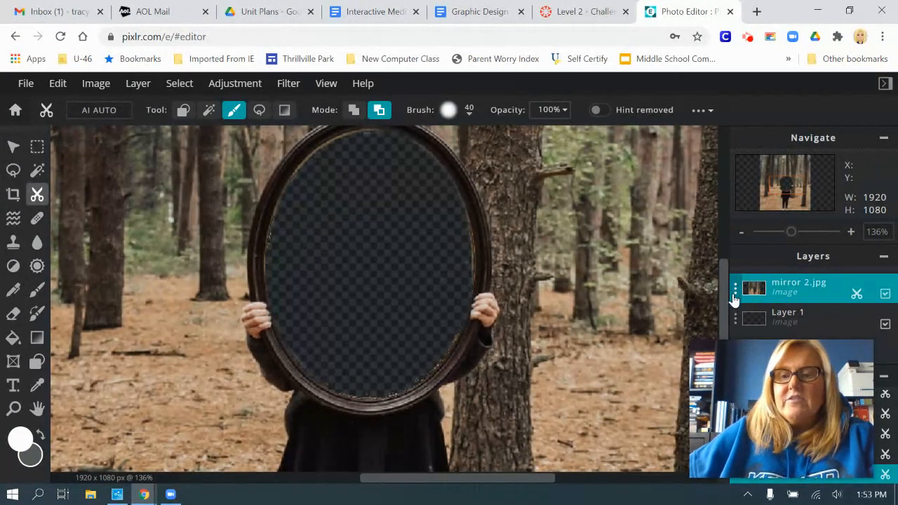
drag(720, 300, 720, 280)
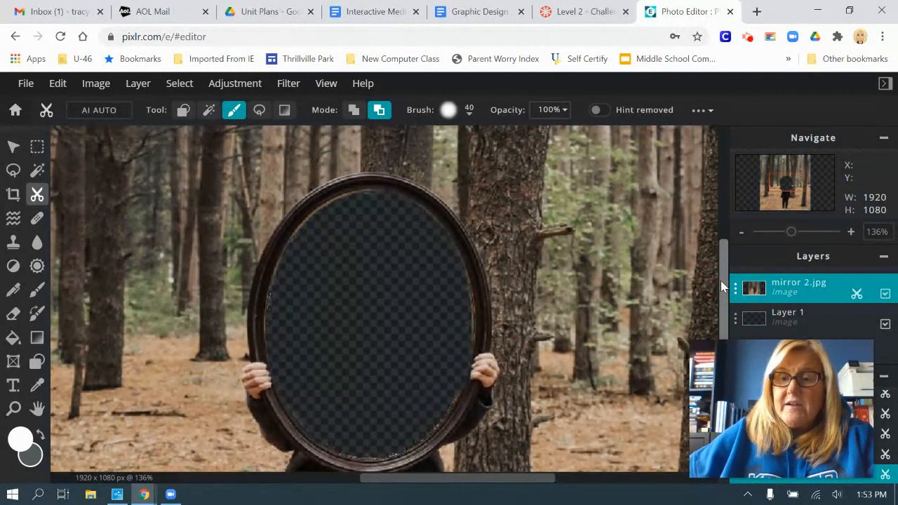
drag(737, 368, 570, 373)
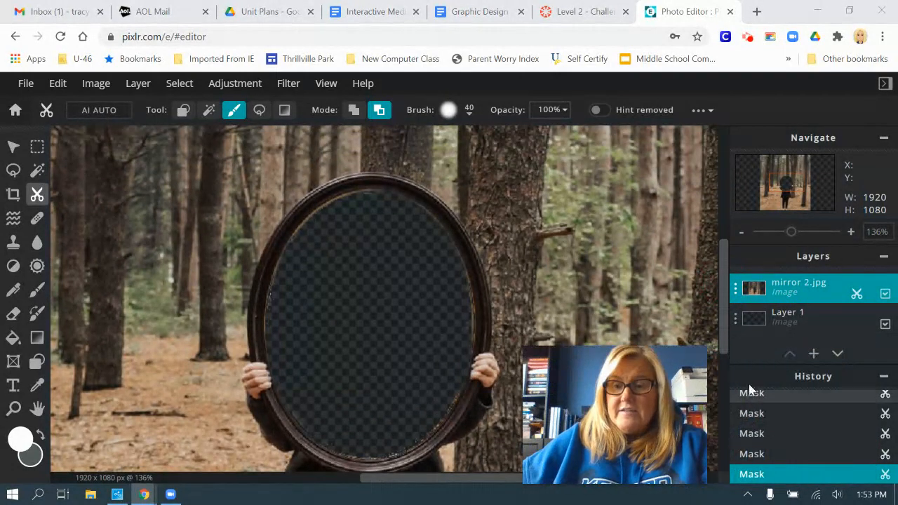
Add tulips.jpg from the Downloads folder as a new image layer
mouse_move(806, 359)
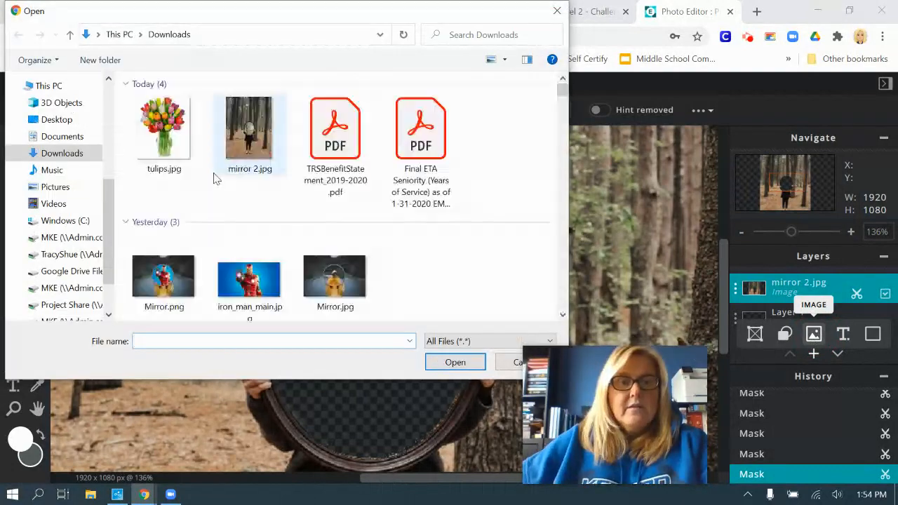
click(147, 137)
click(463, 361)
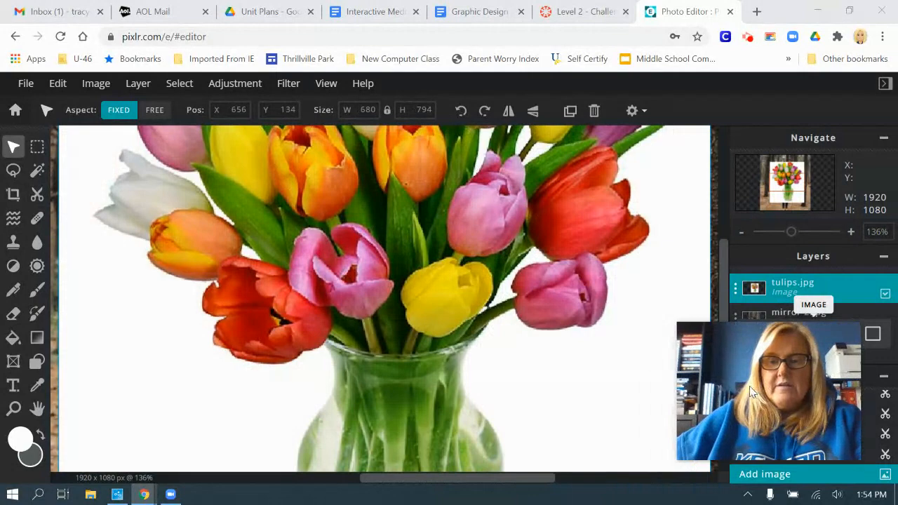
Try to move the tulips image lower and shrink it to 405 by 473 pixels
drag(309, 218, 377, 285)
drag(300, 210, 300, 277)
drag(232, 229, 250, 351)
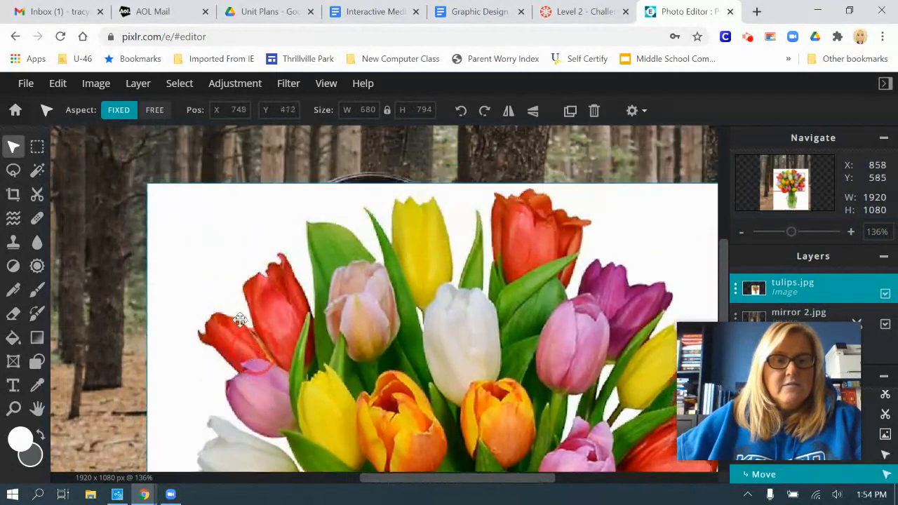
drag(149, 186, 411, 353)
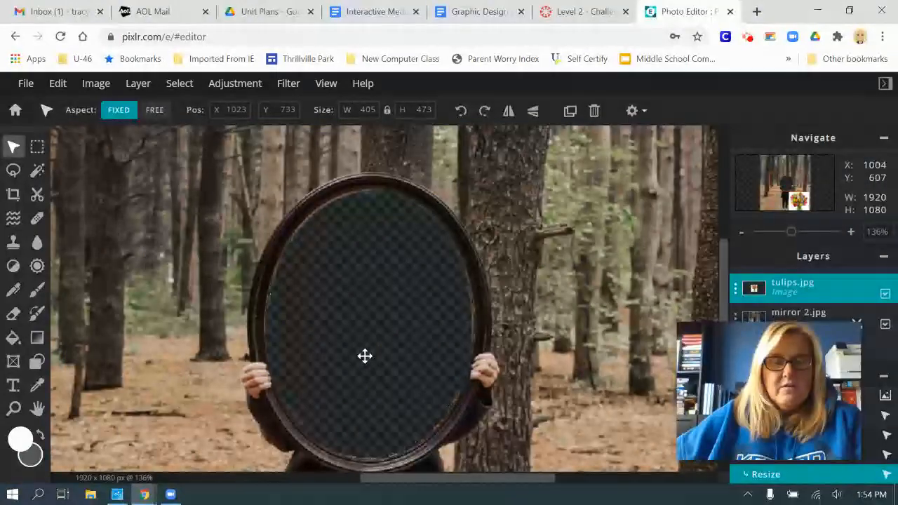
scroll(436, 365, down, 1)
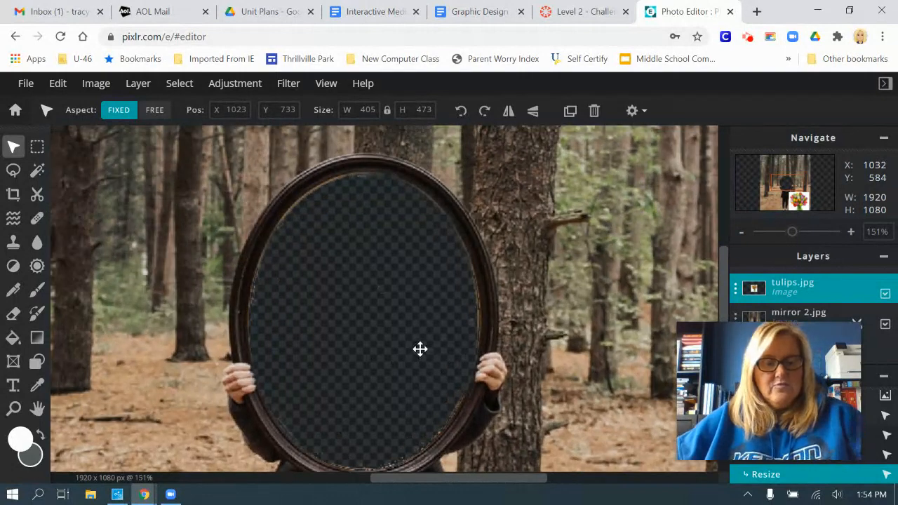
key(ctrl+z)
Shrink the tulips image to 335 by 391 pixels over the mirror and reduce its layer's transparency value to 26
drag(120, 165, 359, 287)
drag(504, 446, 349, 160)
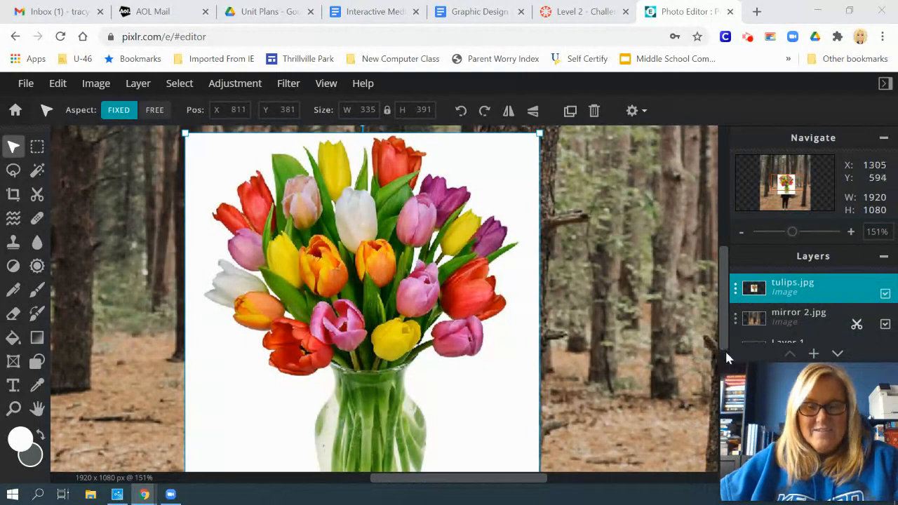
click(737, 298)
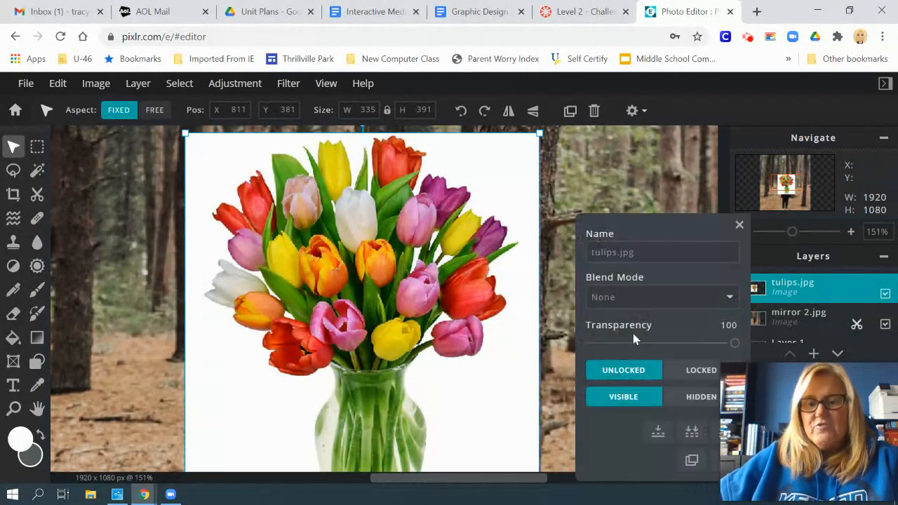
drag(733, 344, 629, 346)
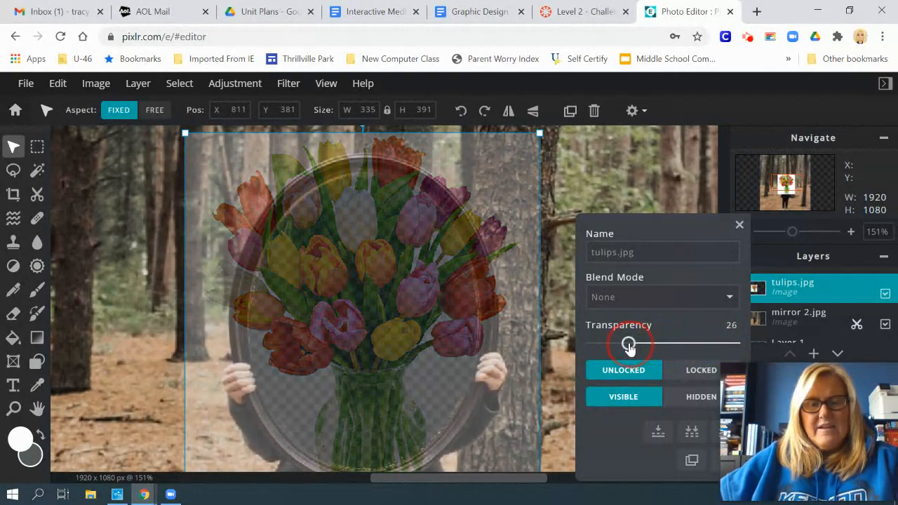
Resize the see-through tulips image to 267 by 312 pixels and place it over the mirror opening at X 848, Y 418
drag(183, 134, 281, 221)
drag(330, 320, 334, 273)
drag(232, 175, 257, 210)
drag(337, 351, 363, 308)
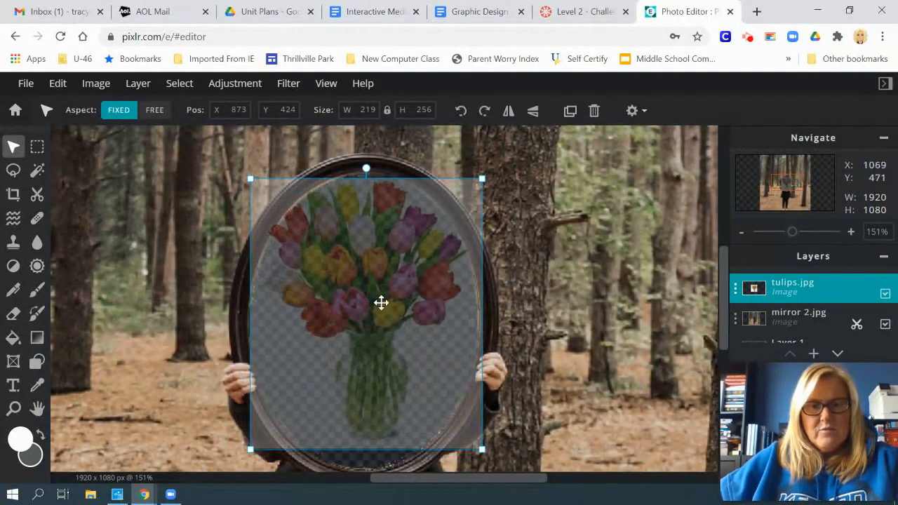
drag(481, 449, 521, 475)
drag(392, 374, 373, 382)
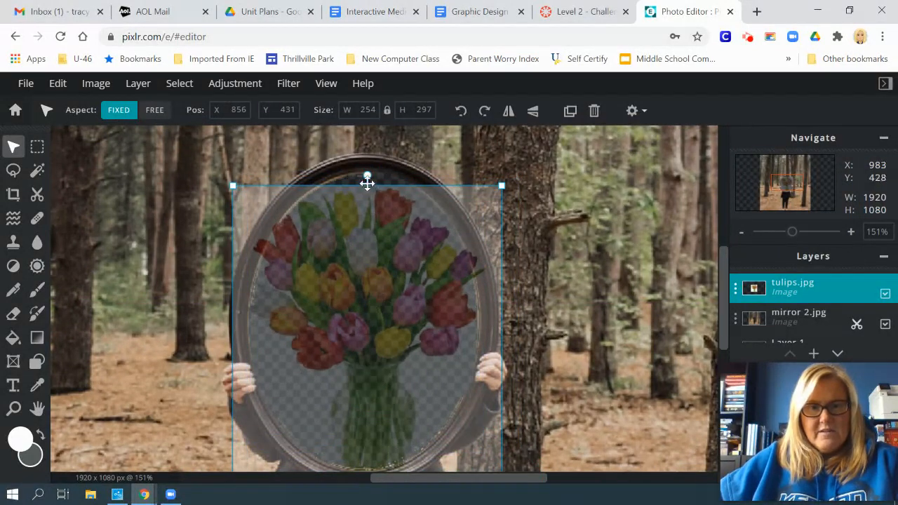
drag(500, 186, 514, 170)
mouse_move(399, 282)
mouse_down()
mouse_move(390, 275)
mouse_move(389, 286)
mouse_up()
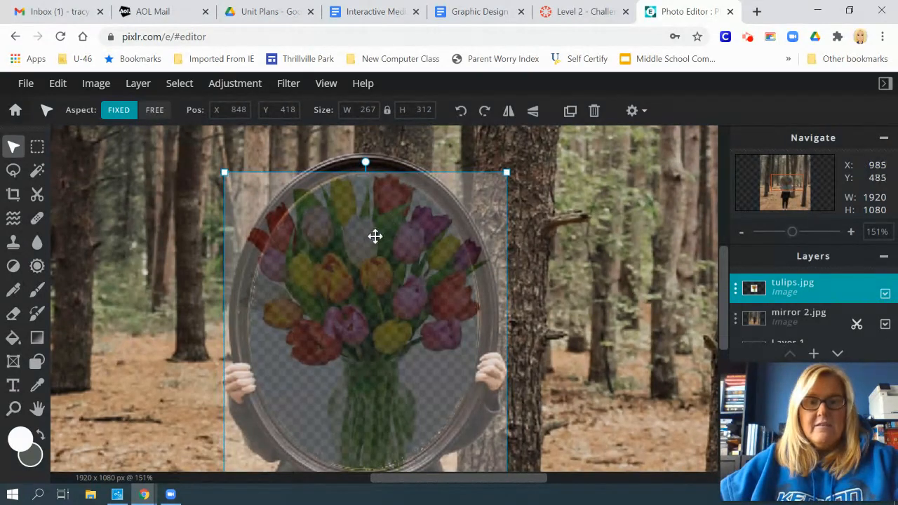
Restore the tulips.jpg layer's transparency value to 100 and move the layer beneath mirror 2.jpg
click(735, 288)
drag(629, 343, 743, 351)
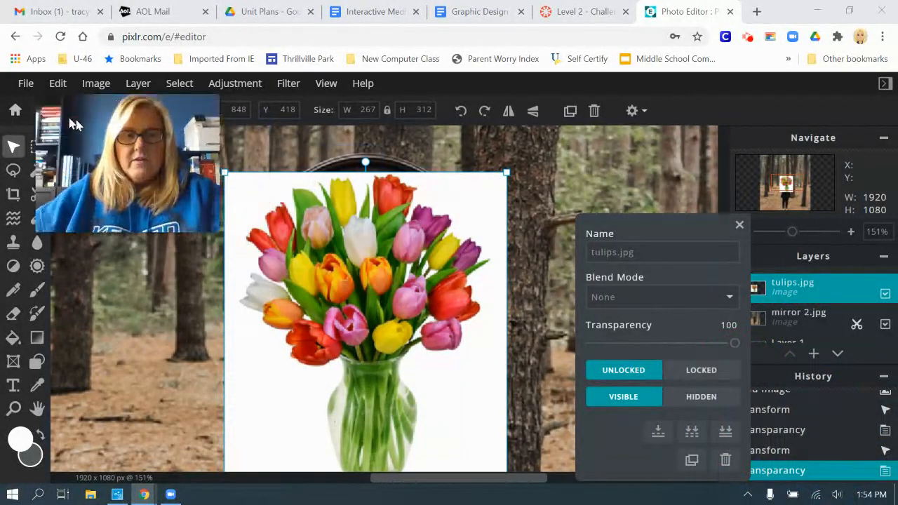
click(740, 226)
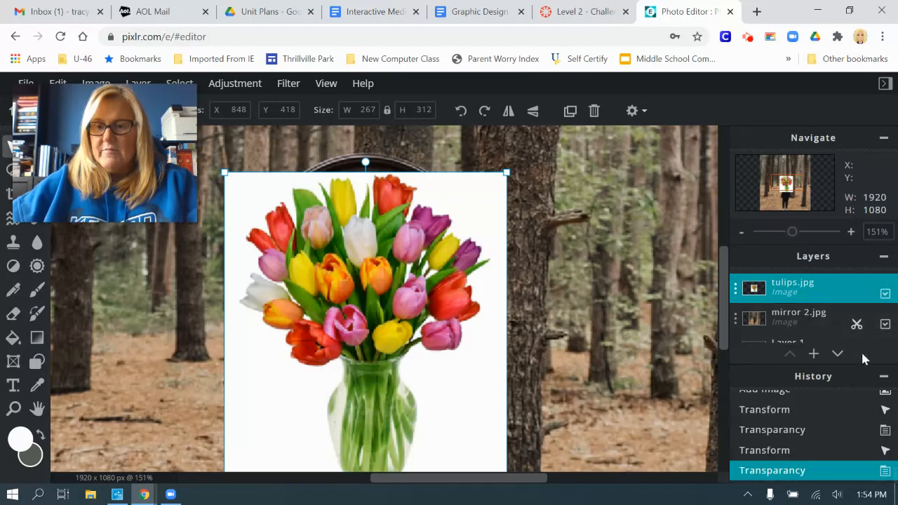
click(883, 378)
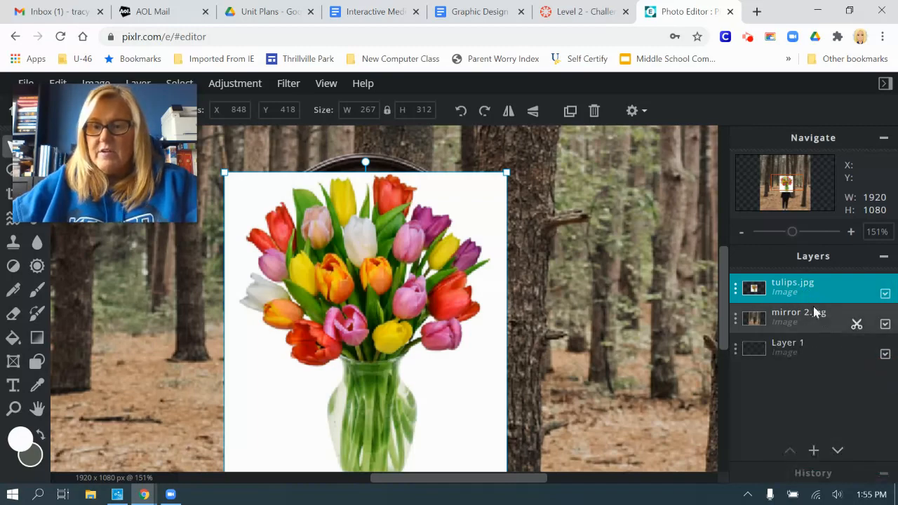
drag(816, 290, 816, 324)
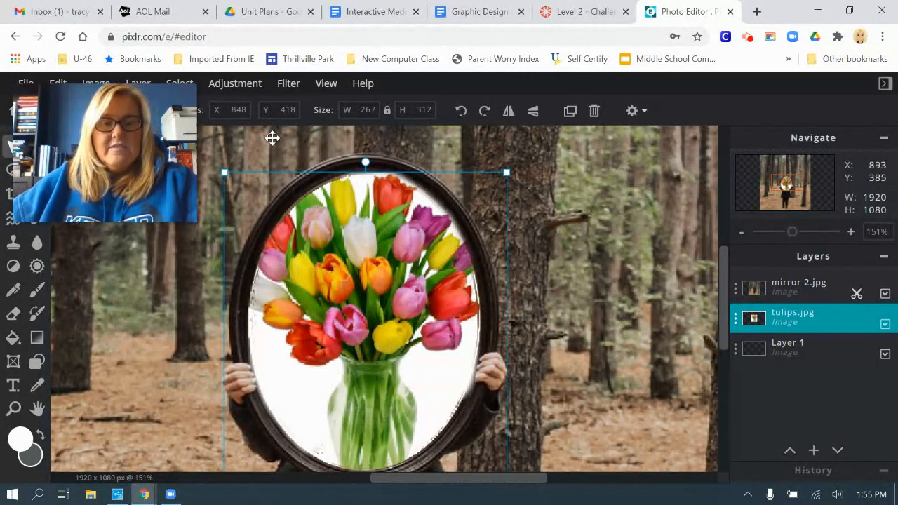
Apply a Hue & saturation adjustment to the tulips layer with hue -57, saturation -28 and lightness -8
click(241, 86)
click(237, 209)
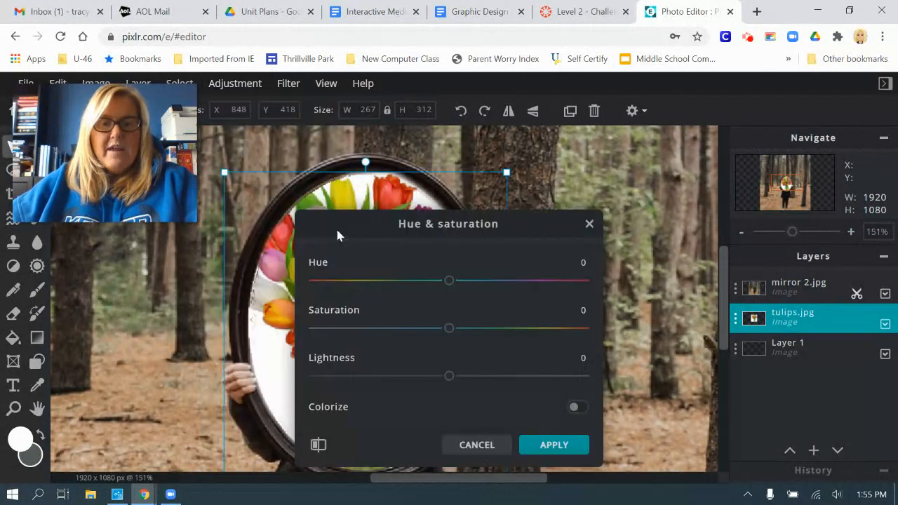
drag(361, 226, 632, 179)
drag(719, 237, 678, 247)
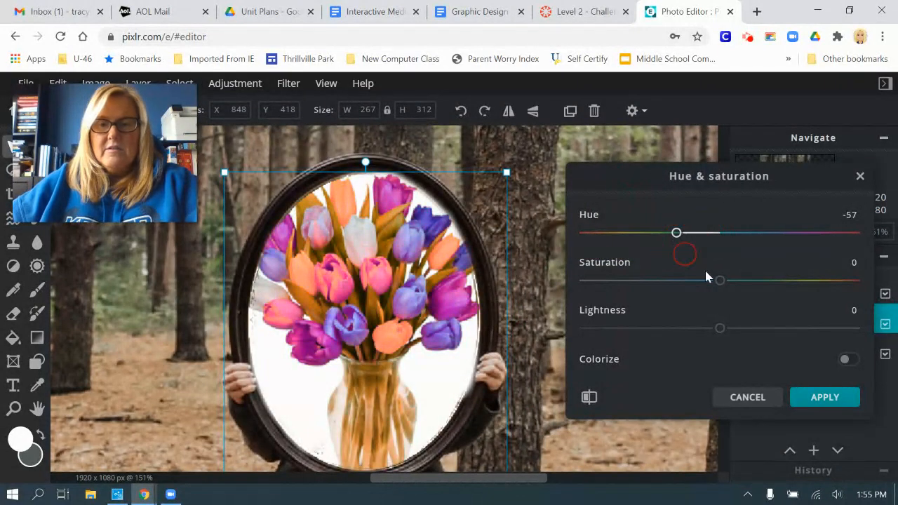
drag(719, 280, 683, 300)
mouse_move(718, 328)
mouse_down()
mouse_move(692, 328)
mouse_move(708, 328)
mouse_up()
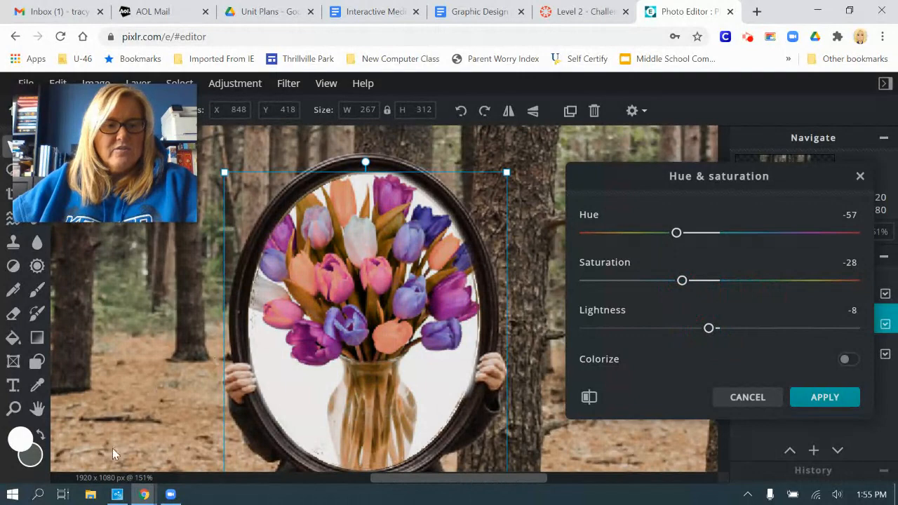
click(824, 397)
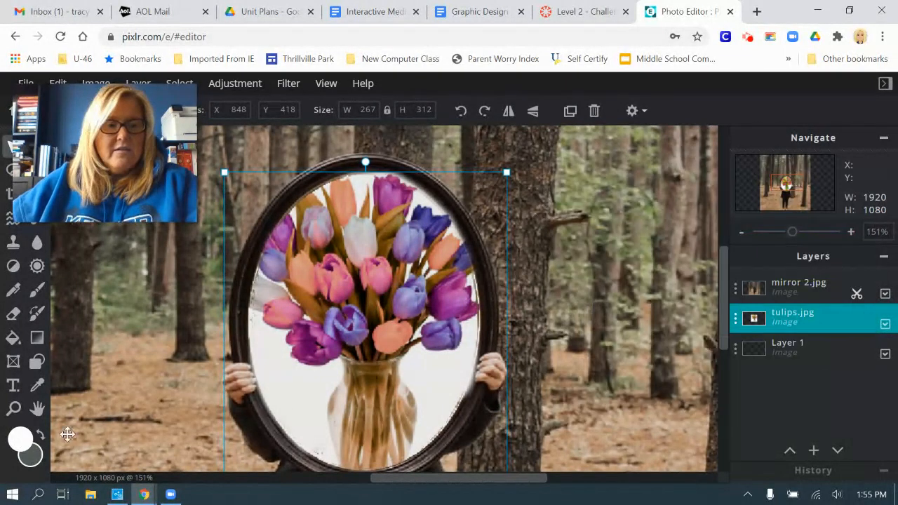
Set the foreground color to a muted light green and fill the white background behind the tulips with it
click(20, 440)
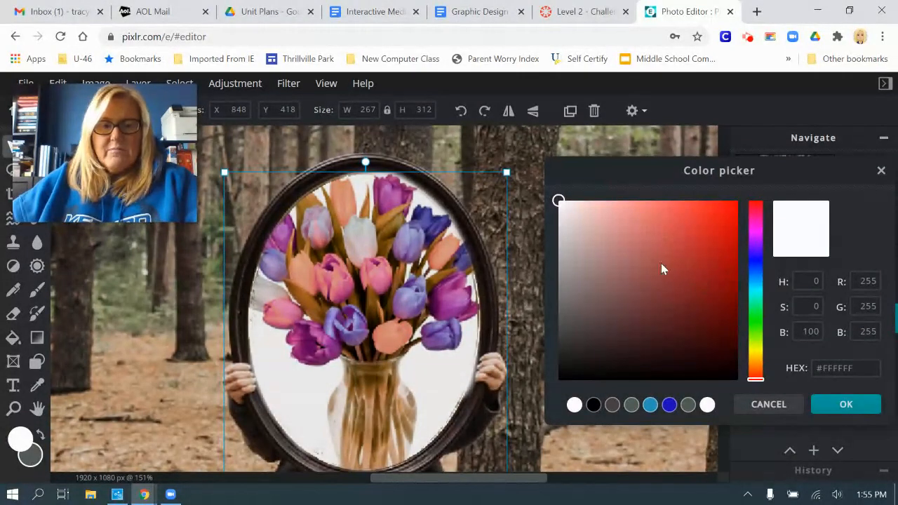
click(755, 340)
mouse_move(561, 204)
mouse_down()
mouse_move(689, 274)
mouse_move(687, 306)
mouse_move(655, 277)
mouse_move(667, 270)
mouse_move(648, 253)
mouse_up()
click(834, 418)
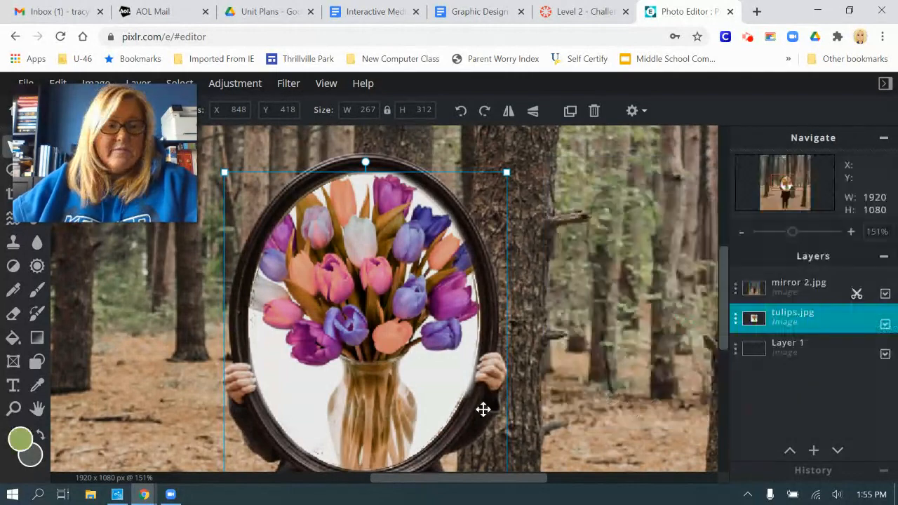
click(14, 339)
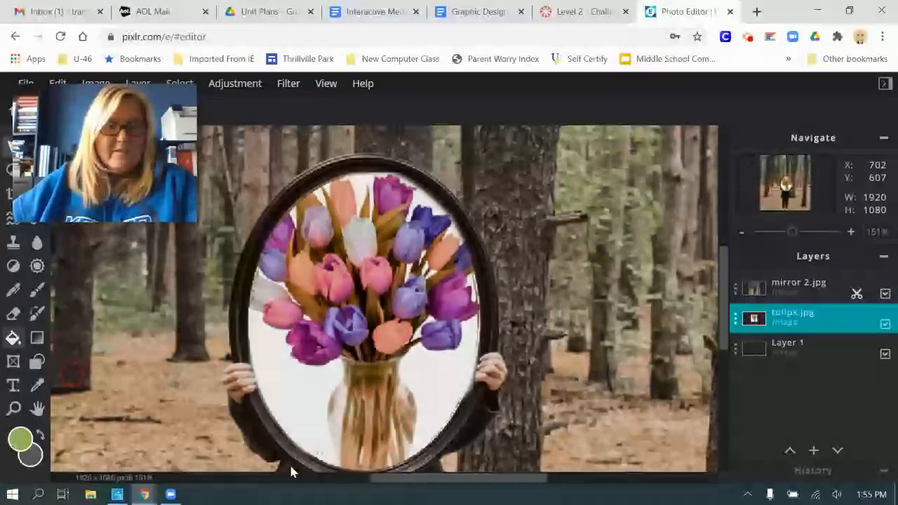
click(288, 413)
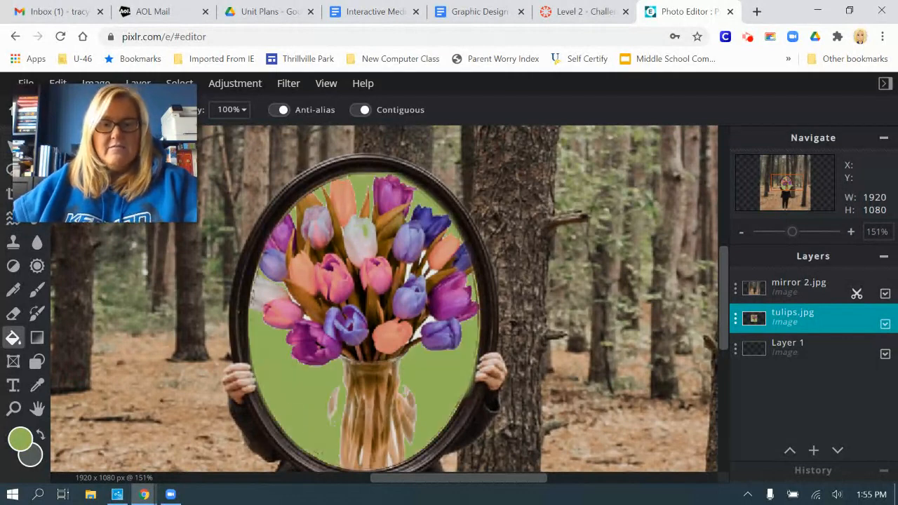
Apply a Vignette filter with amount 75 to the tulips layer
scroll(525, 332, down, 3)
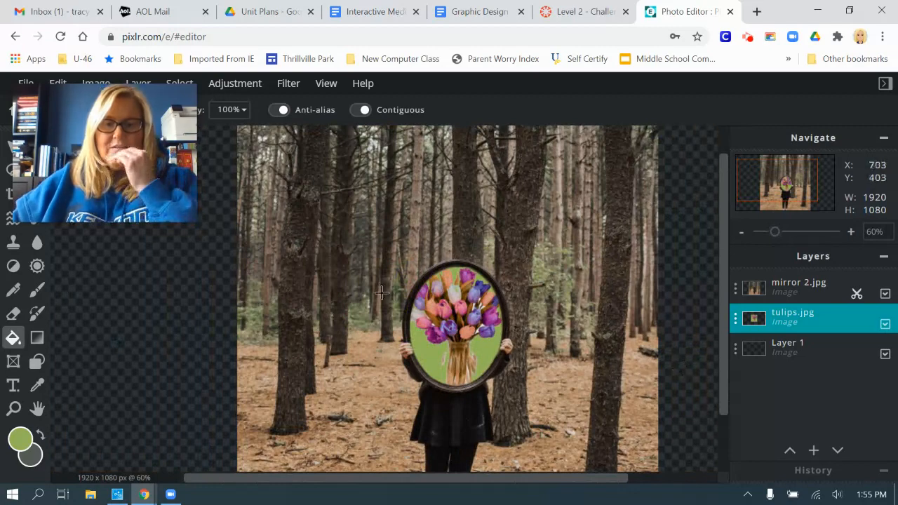
click(288, 85)
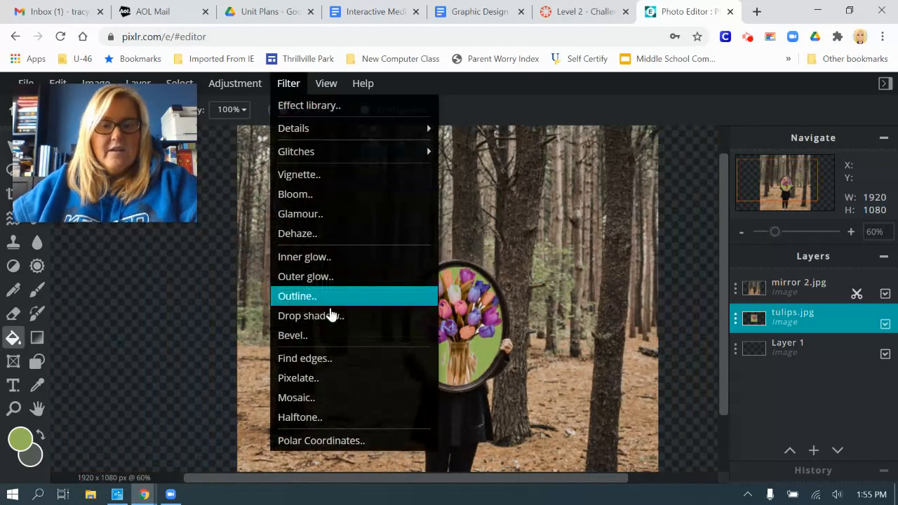
click(330, 175)
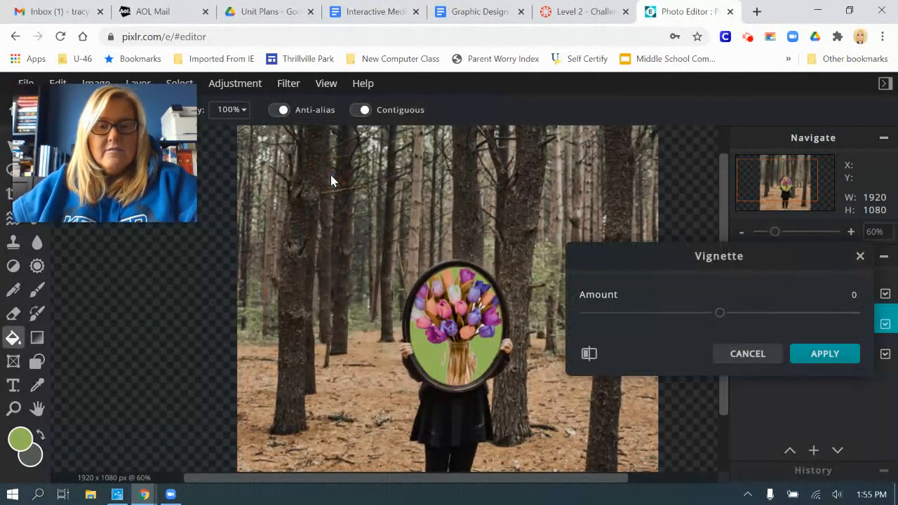
drag(720, 315, 822, 317)
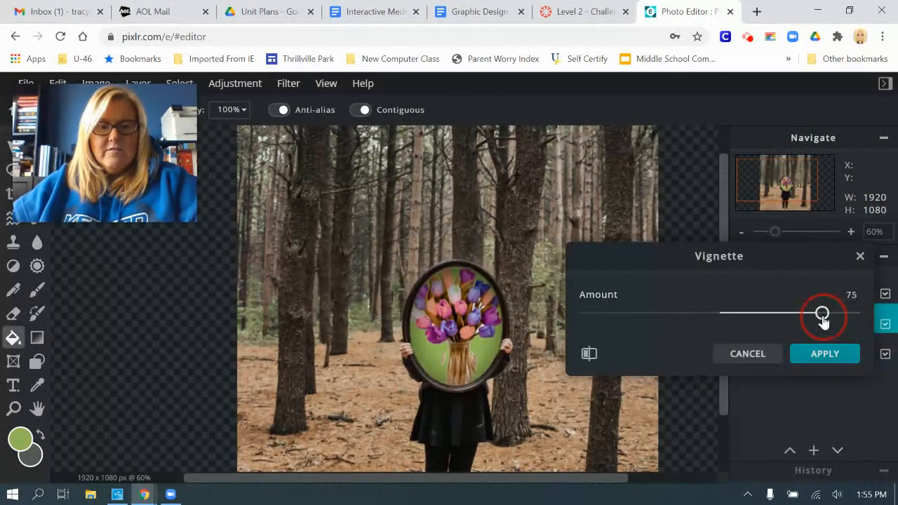
click(591, 355)
click(808, 358)
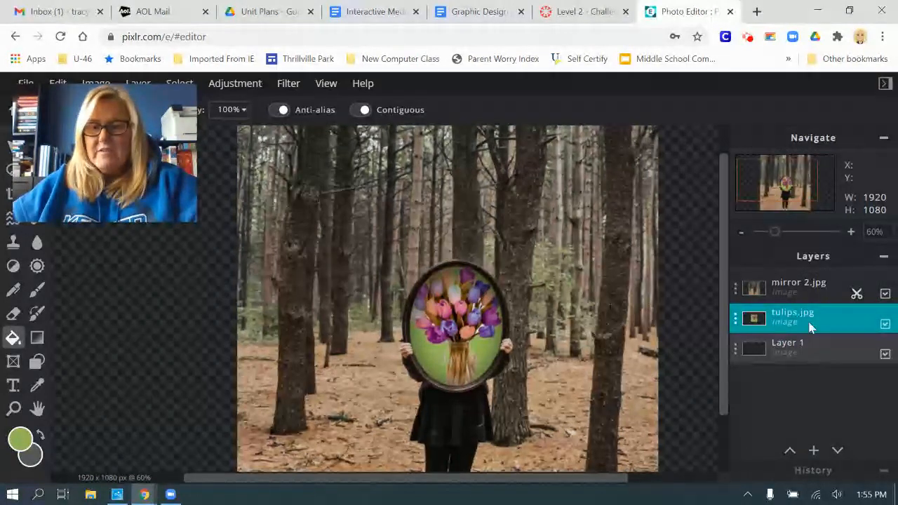
Select the mirror 2.jpg layer and apply a darkening Vignette filter with a positive amount to it
click(793, 292)
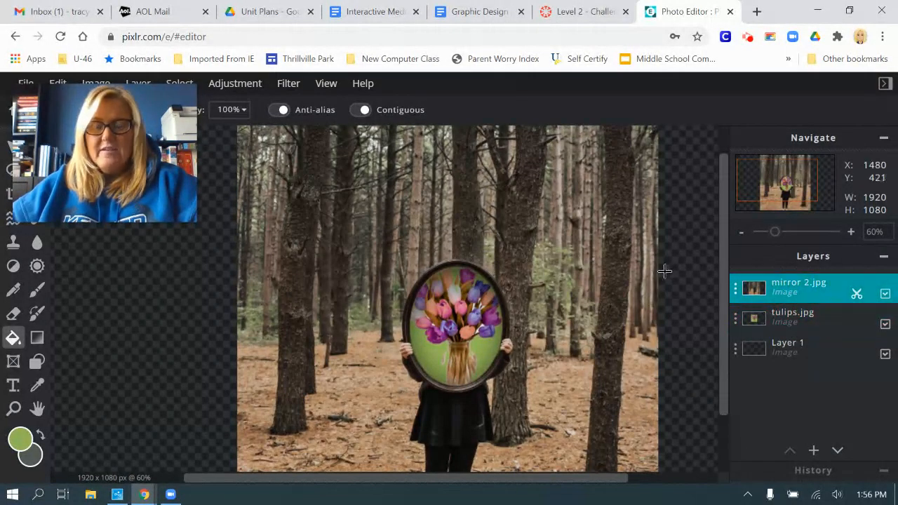
click(289, 85)
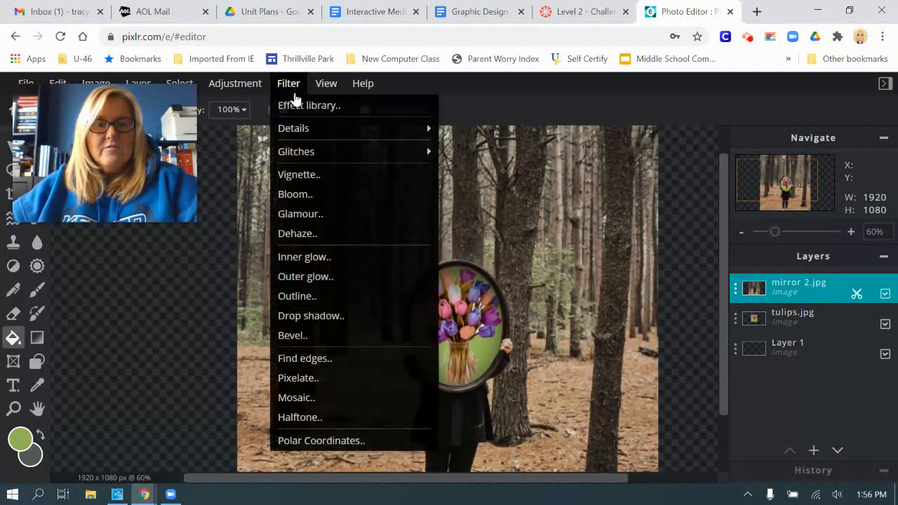
click(322, 184)
drag(718, 315, 793, 316)
click(822, 354)
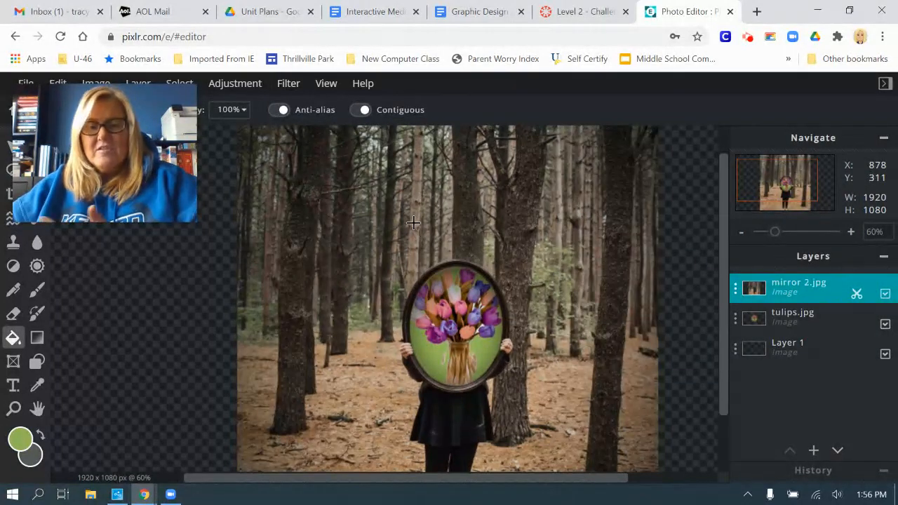
scroll(585, 338, down, 1)
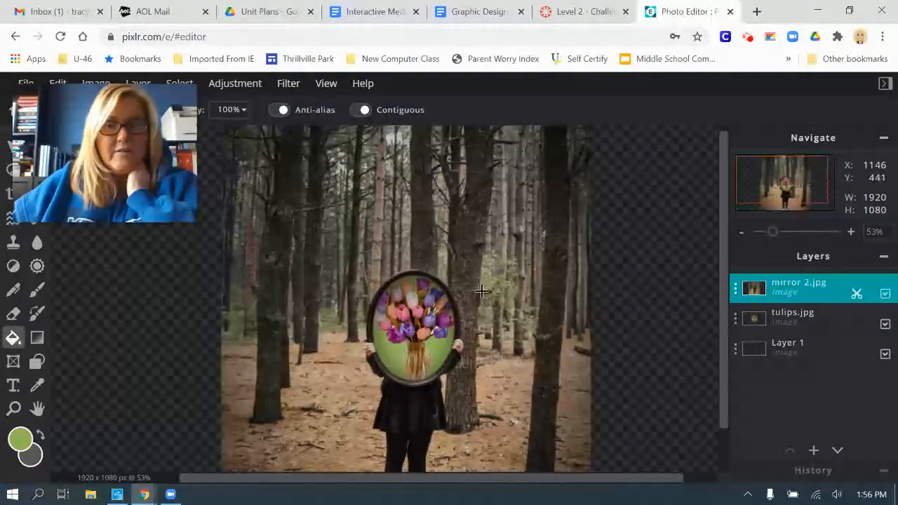
click(169, 495)
mouse_move(144, 495)
click(507, 416)
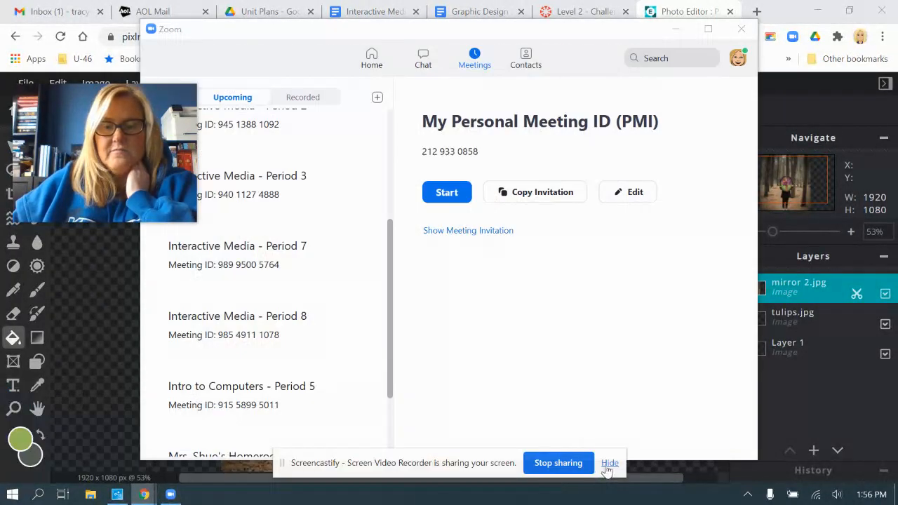